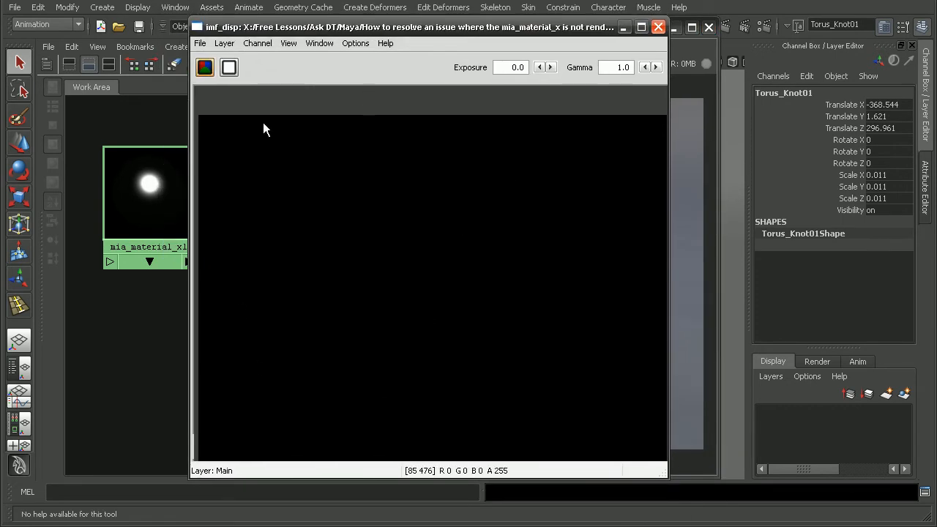
Step: Inspect the opened render pass in alpha and colour display, and close its image viewer
left_click(228, 66)
left_click(204, 67)
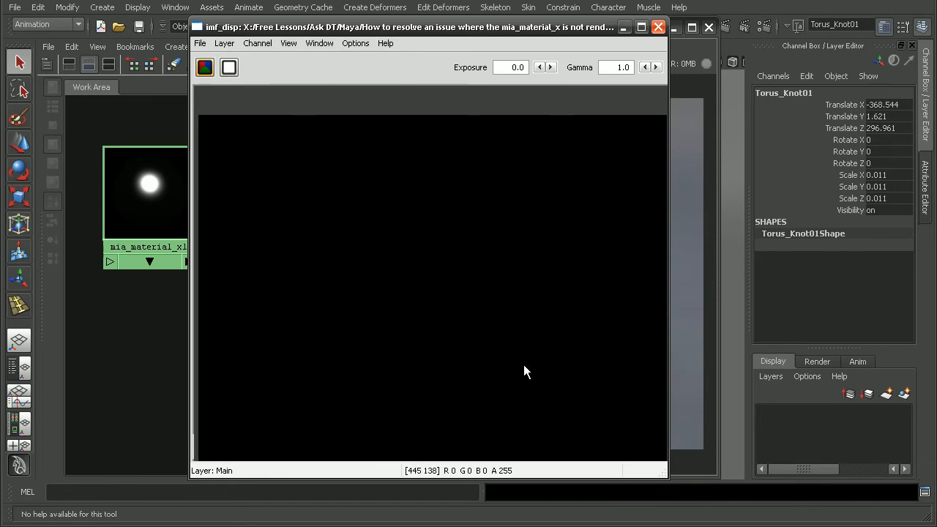
left_click(660, 30)
Step: Load another render pass from the Render View for inspection, and close both the image viewer and the Render View
left_click(232, 45)
mouse_move(252, 144)
left_click(420, 166)
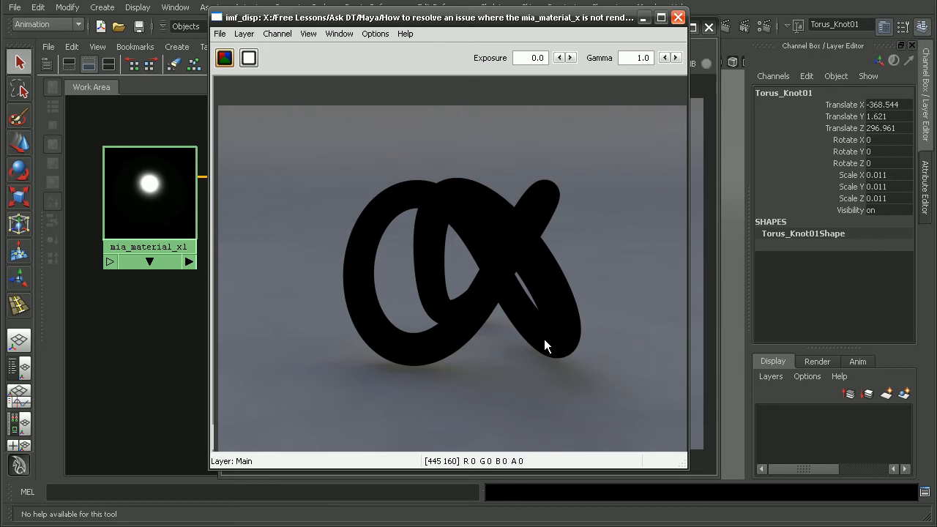
left_click(678, 17)
left_click(708, 28)
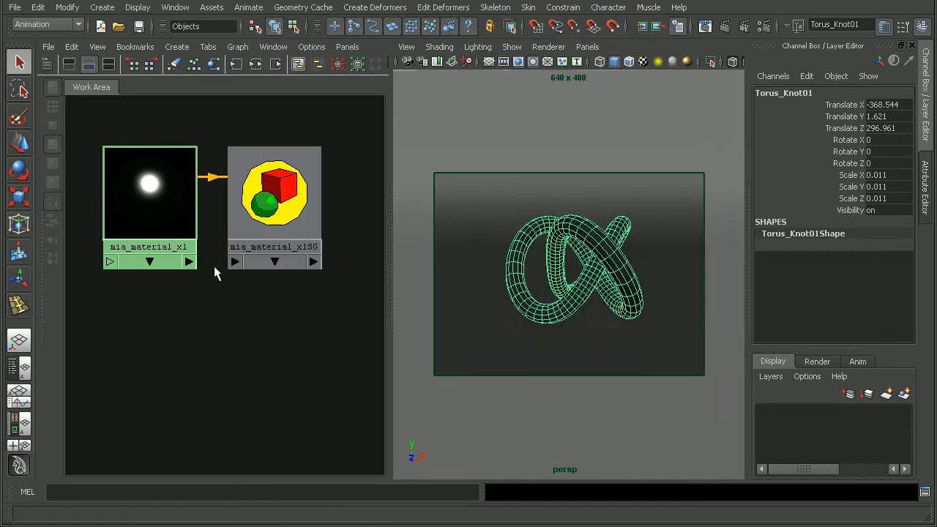
Step: Select the mia_material_x1 node and look up Mia_material_x among the mental ray materials available for creation
left_click(147, 187)
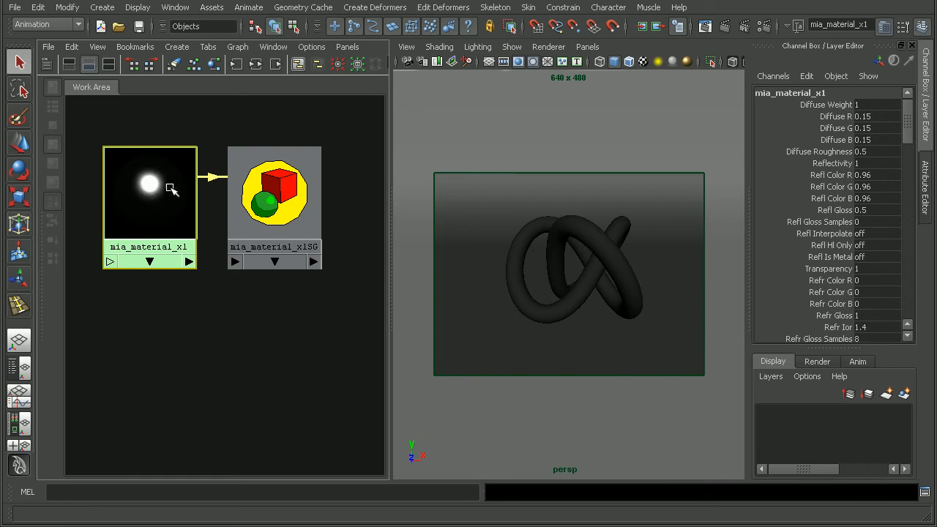
left_click(174, 48)
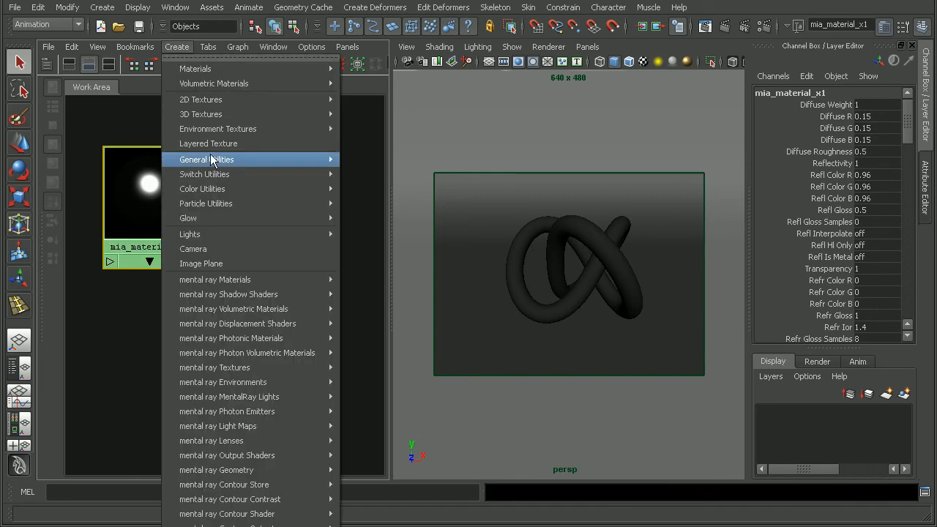
mouse_move(202, 279)
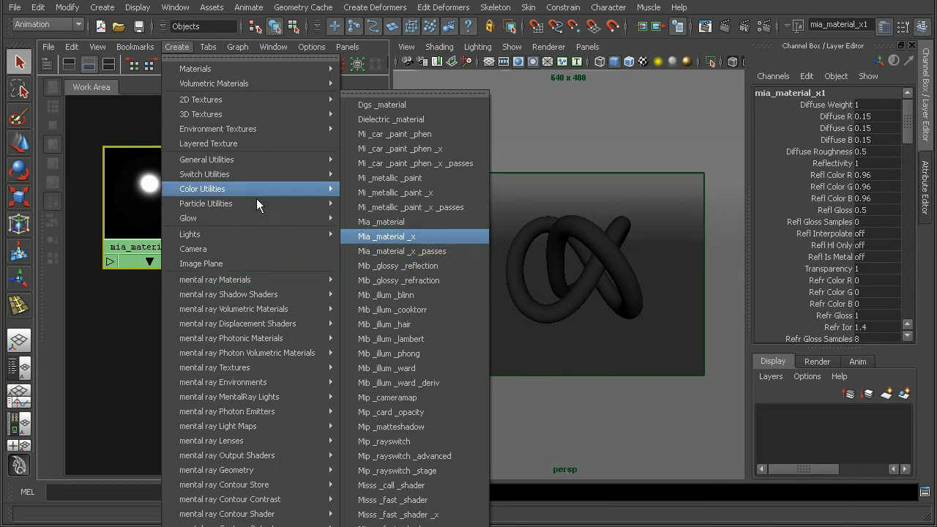
left_click(399, 236)
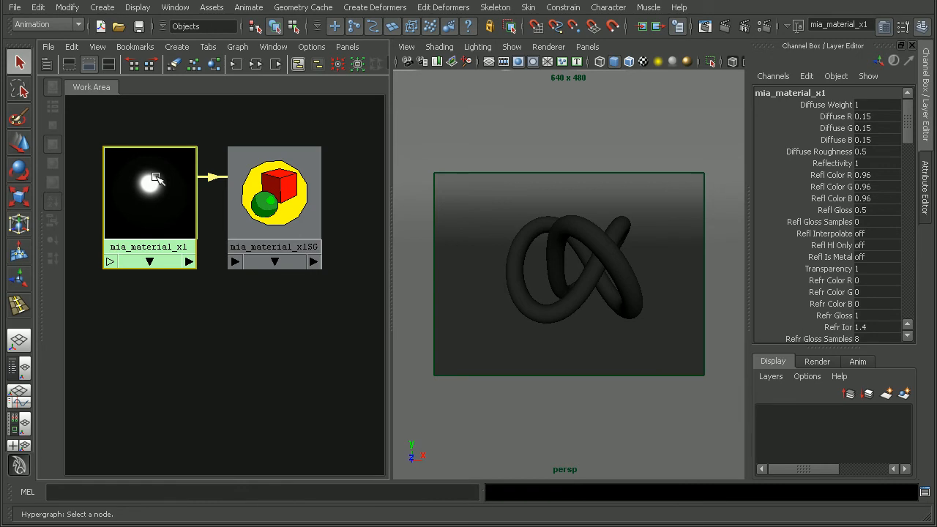
Step: Show the attributes of mia_material_x1 and apply the Chrome preset to it in Replace mode
double_click(147, 178)
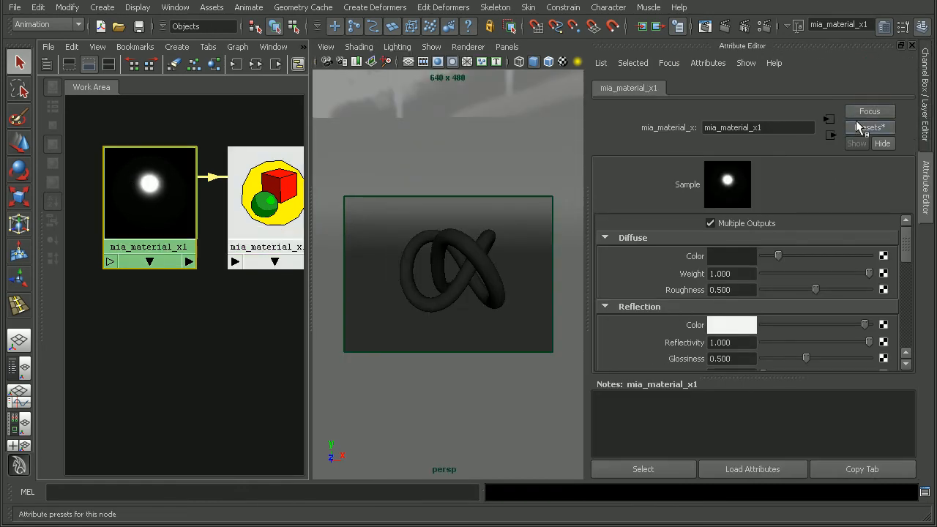
left_click(856, 126)
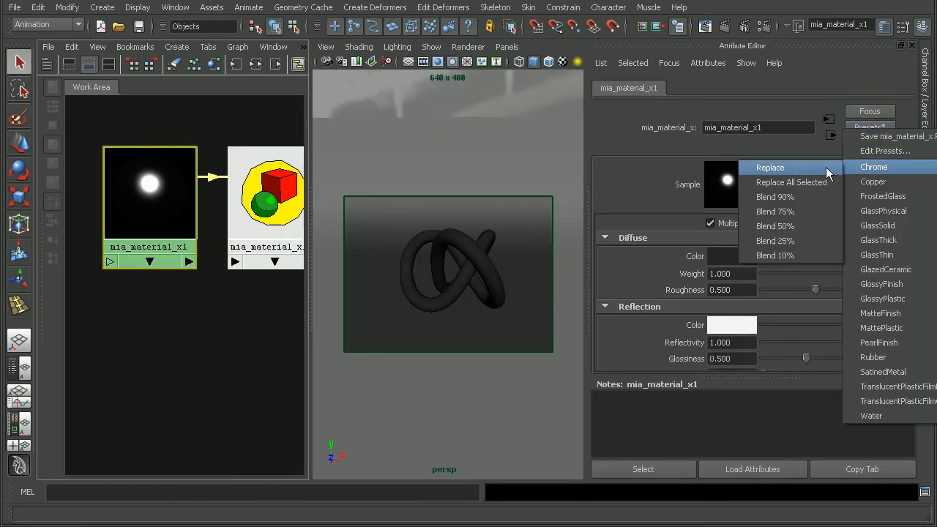
left_click(829, 168)
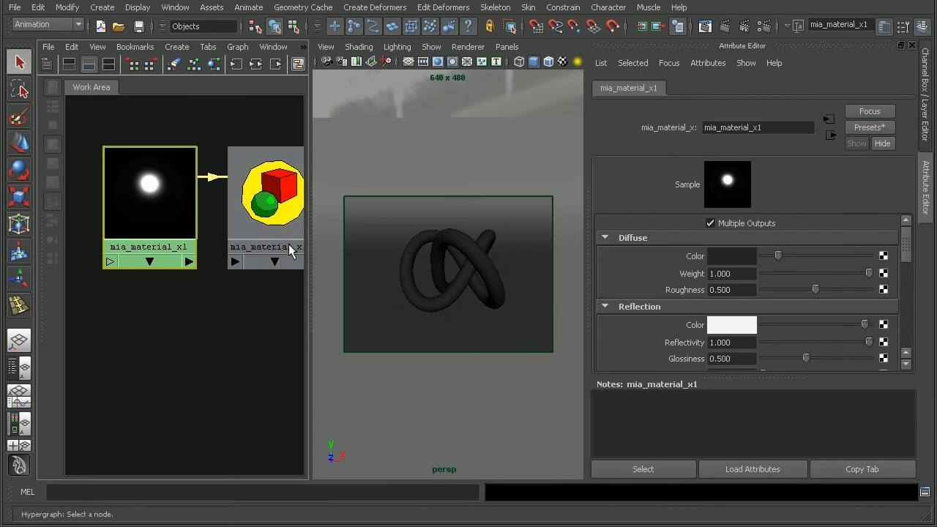
Step: Collapse the Notes area to enlarge the attribute list and review the material's Diffuse and Reflection settings
scroll(794, 334, "down", 2)
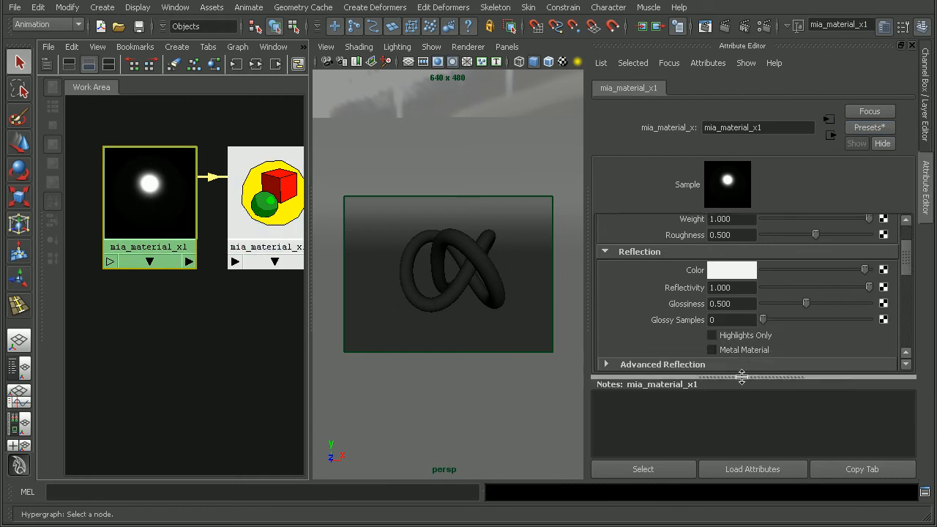
left_click_drag(743, 378, 732, 460)
left_click_drag(908, 306, 908, 285)
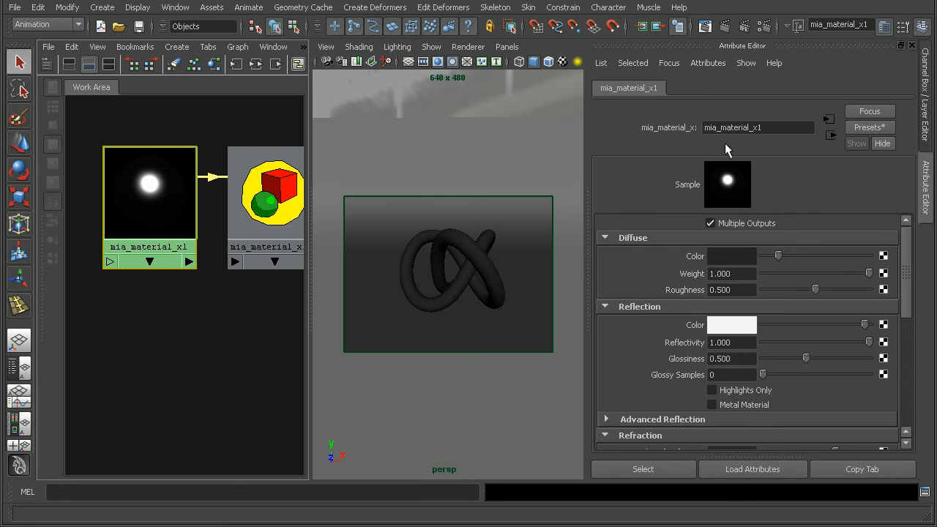
Step: Upgrade the mia_material_x1 shader to mia_material_x_passes
left_click_drag(168, 197, 163, 190)
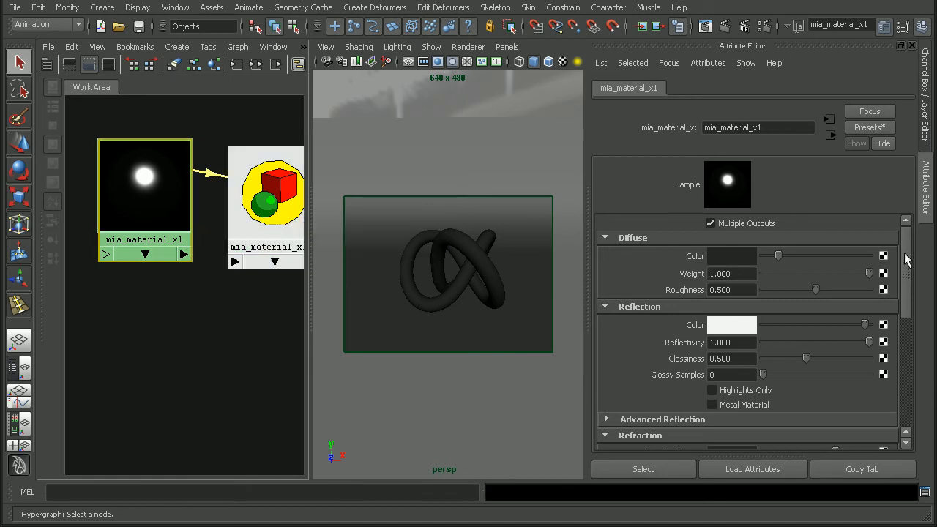
left_click_drag(909, 277, 919, 406)
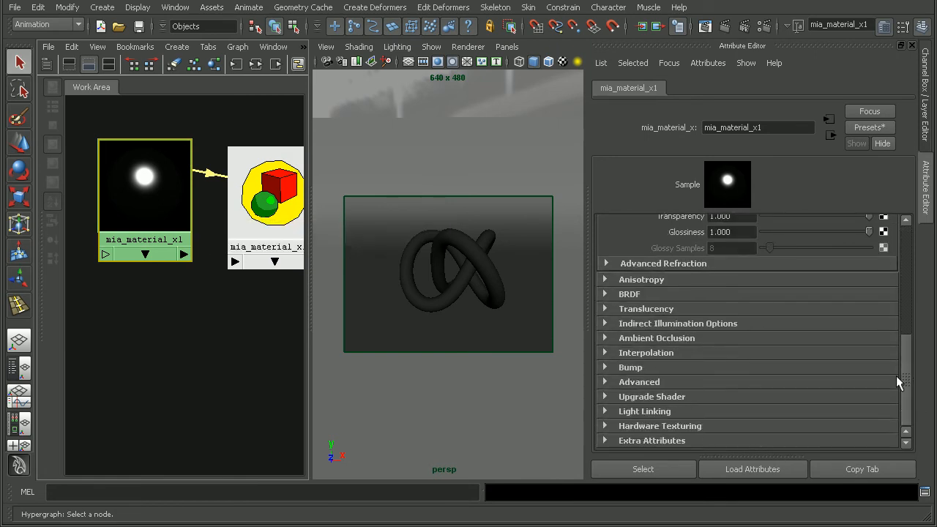
left_click(639, 396)
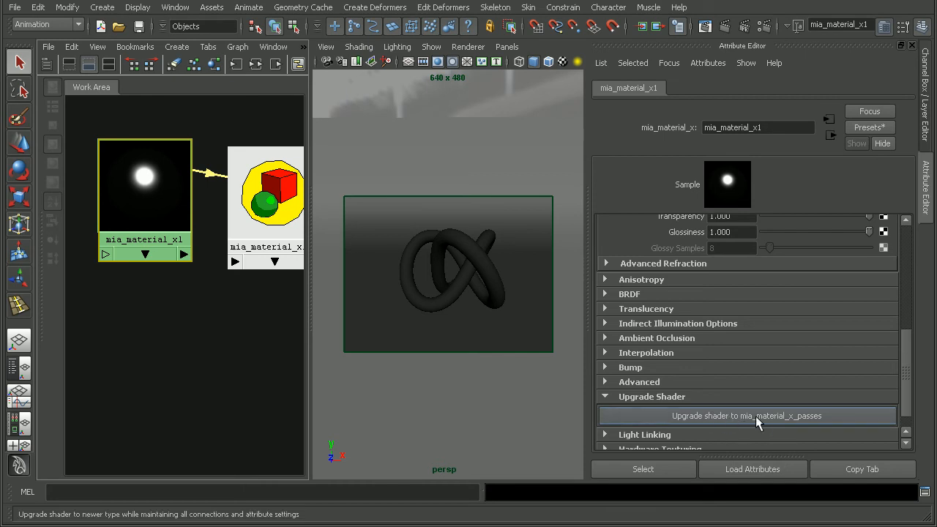
left_click(786, 416)
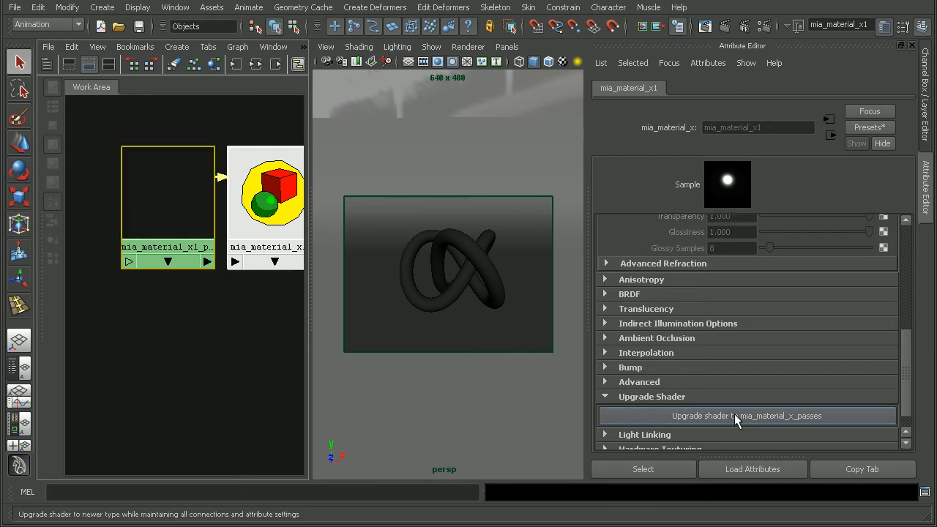
Step: Shift the upgraded material node slightly in the work area and review its diffuse, reflection and refraction attributes
left_click_drag(205, 228, 188, 232)
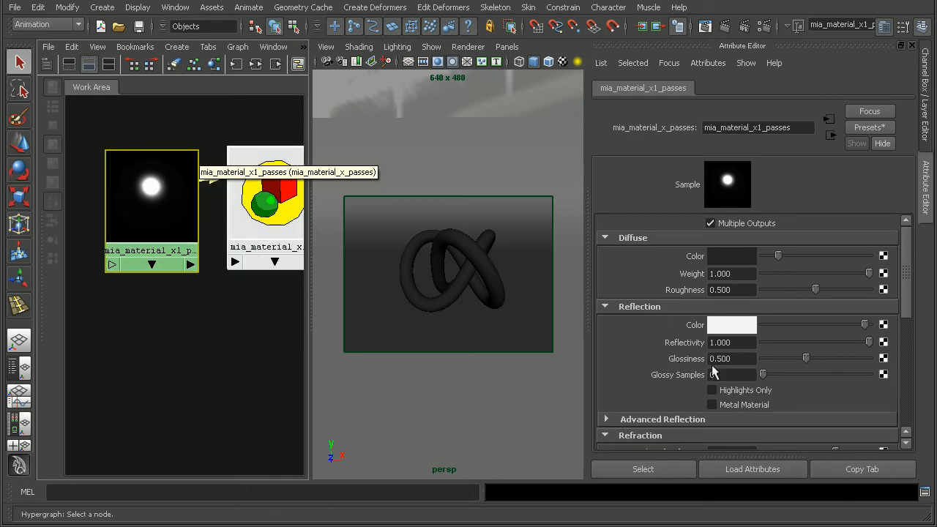
left_click_drag(906, 295, 912, 316)
scroll(912, 317, "down", 2)
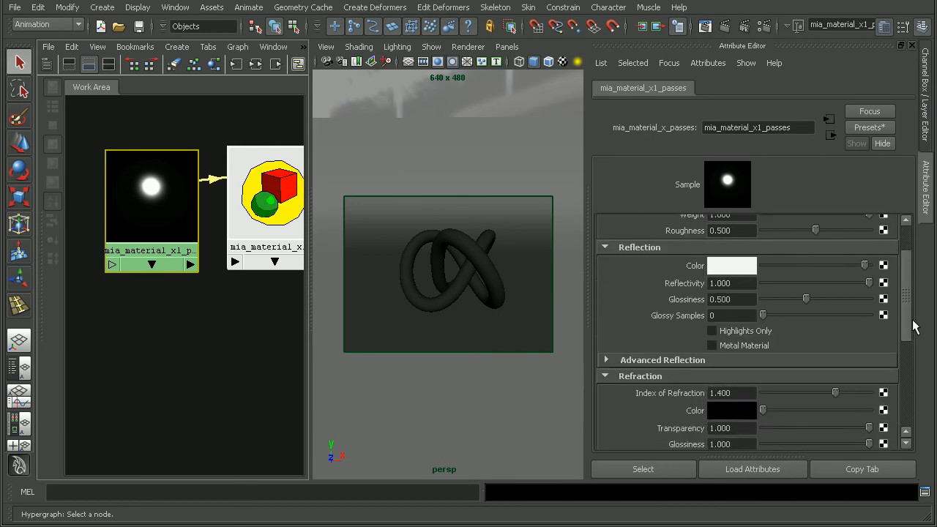
scroll(914, 315, "up", 4)
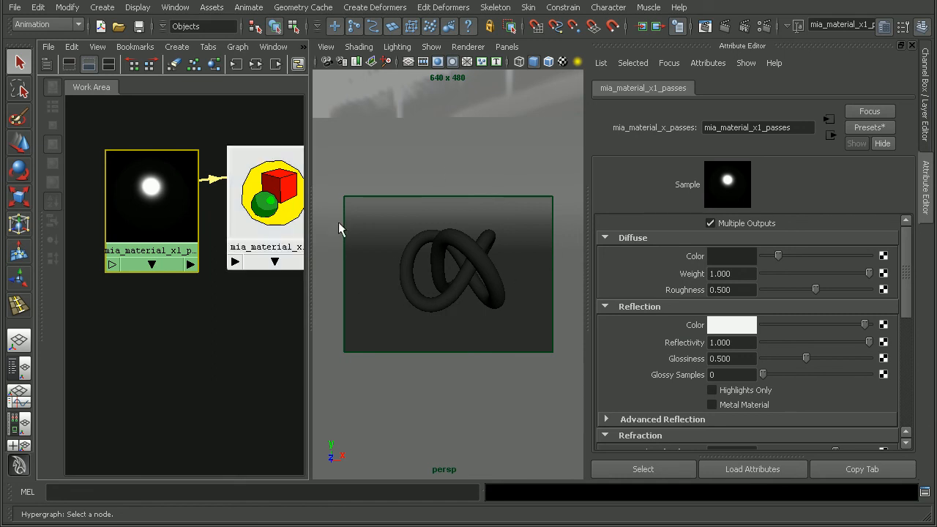
Step: Switch to the Rendering menu set and batch render the scene
left_click(45, 24)
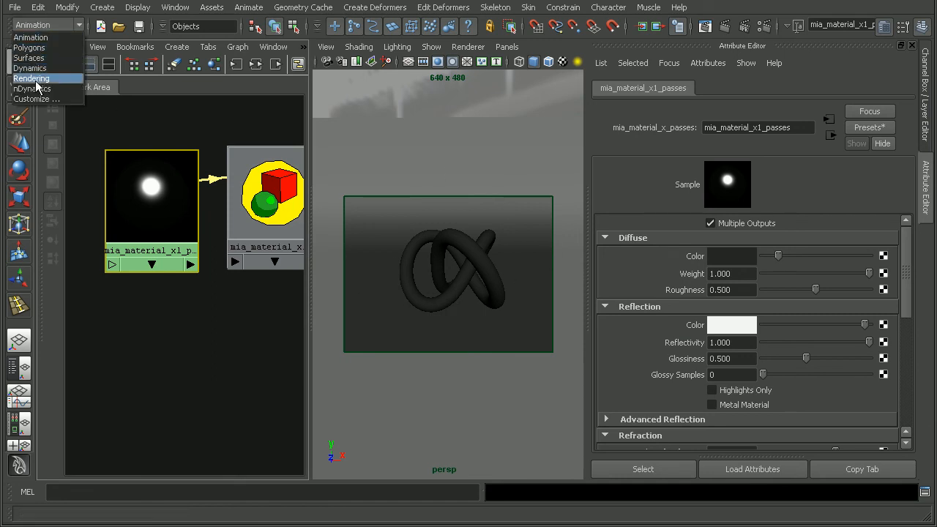
left_click(31, 79)
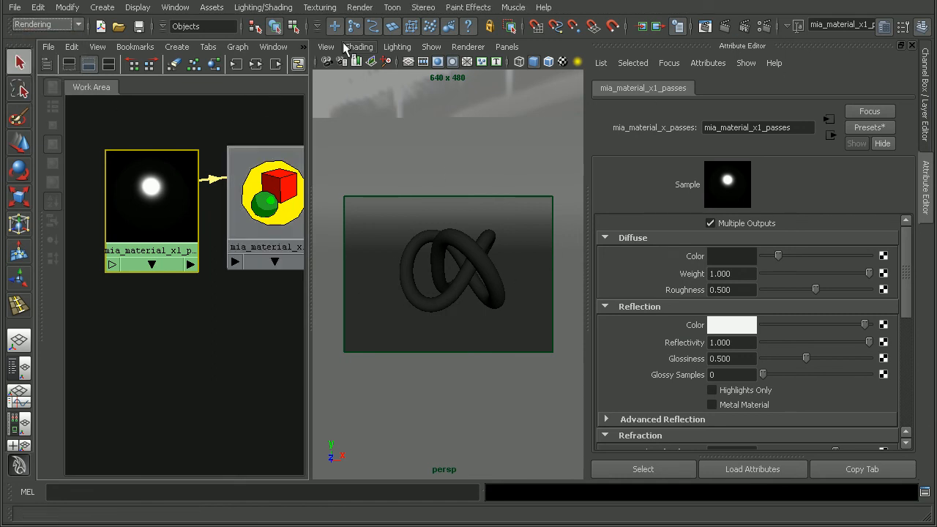
left_click(359, 8)
left_click(378, 138)
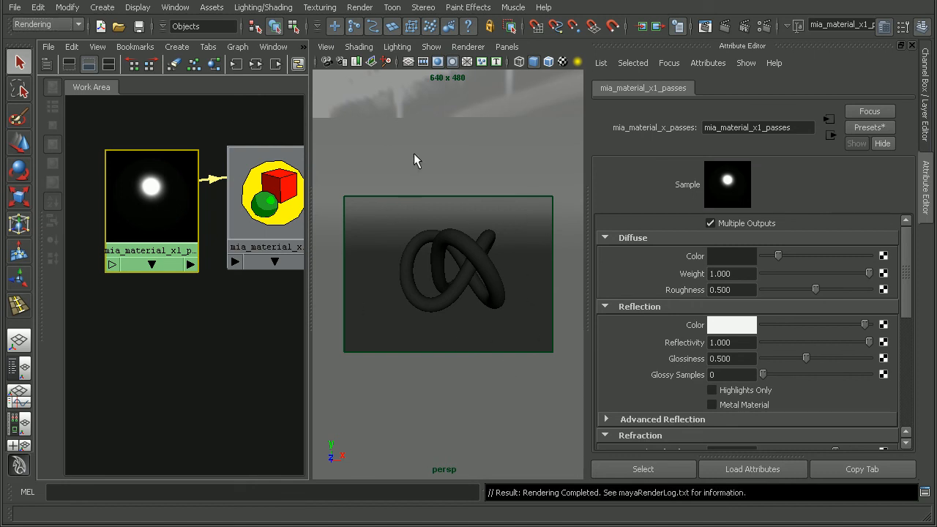
Step: Switch to the images folder in Windows Explorer and view testRender_MasterBeauty.tga, moving the viewer clear of the file list
left_click(74, 526)
left_click(73, 522)
left_click_drag(405, 69, 405, 59)
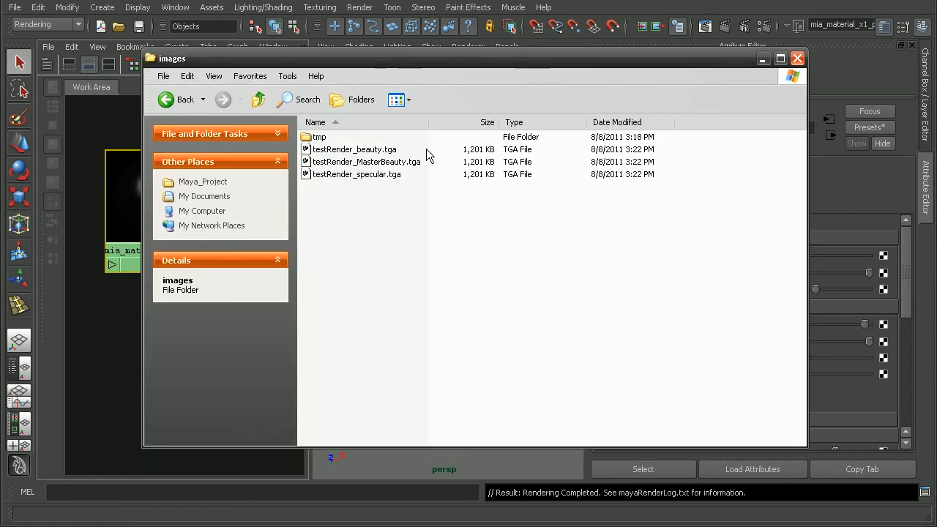
left_click(358, 163)
double_click(355, 165)
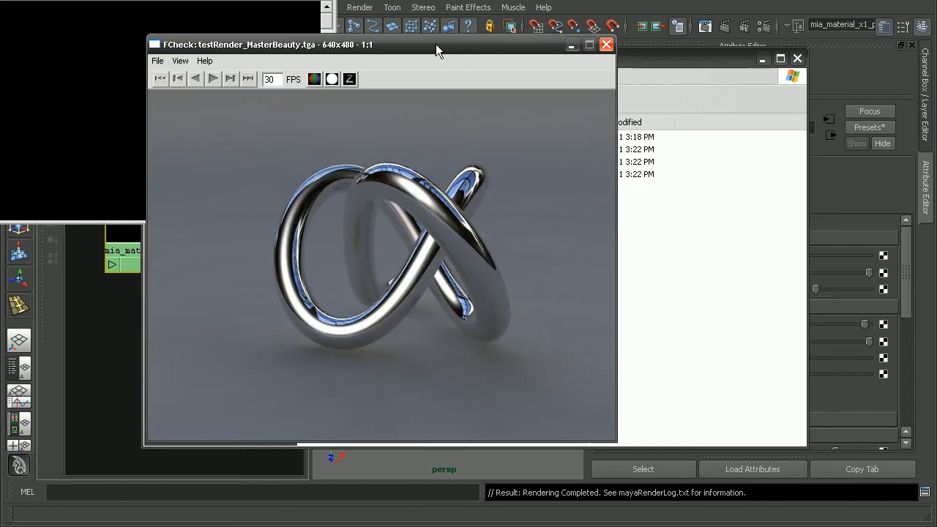
left_click_drag(435, 44, 366, 19)
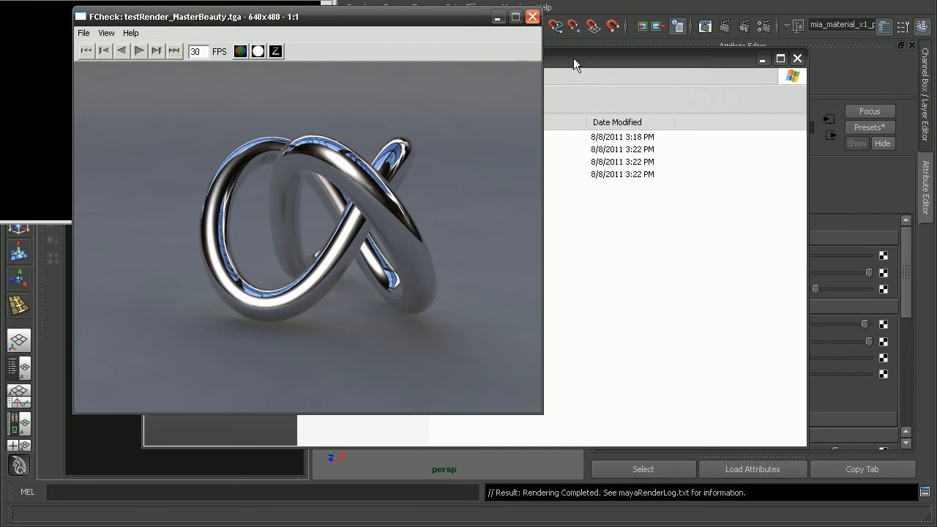
Step: Bring the images folder forward, view testRender_beauty.tga, and close its viewer
left_click_drag(573, 58, 626, 78)
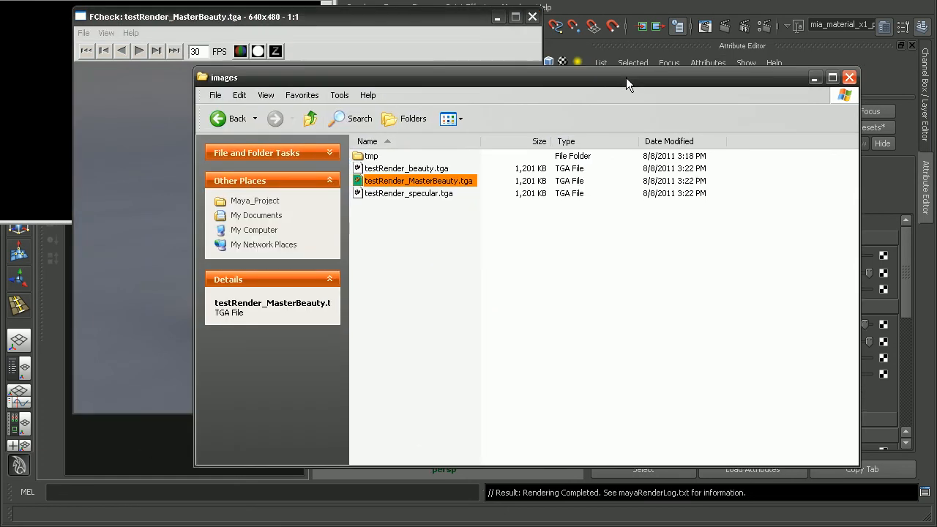
double_click(402, 169)
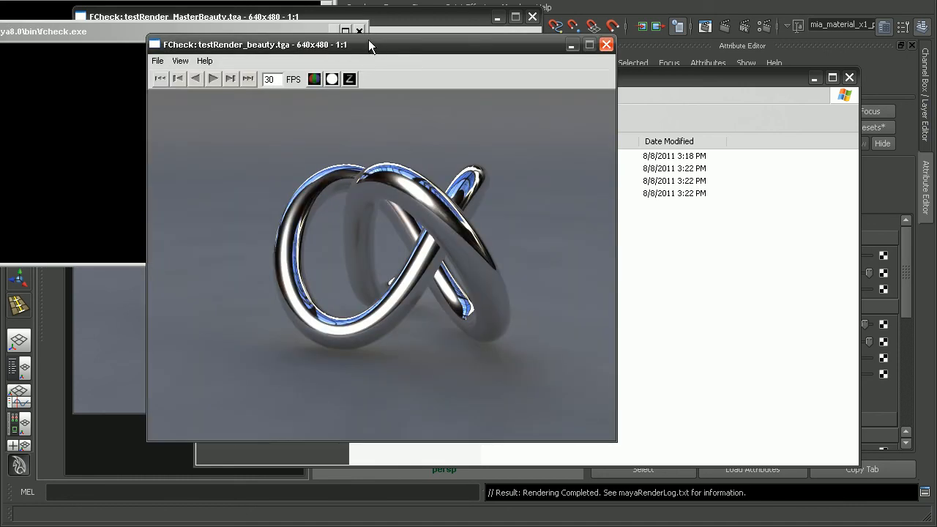
left_click_drag(368, 40, 352, 34)
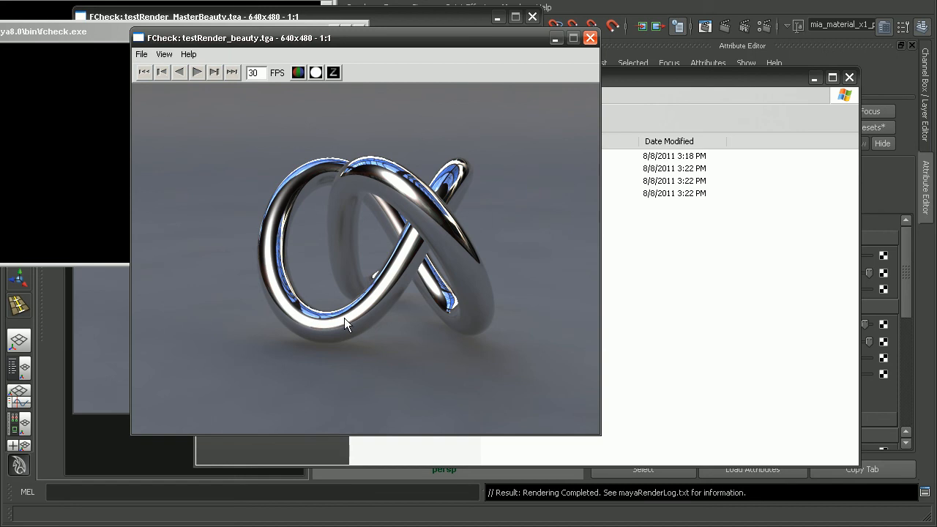
left_click(590, 37)
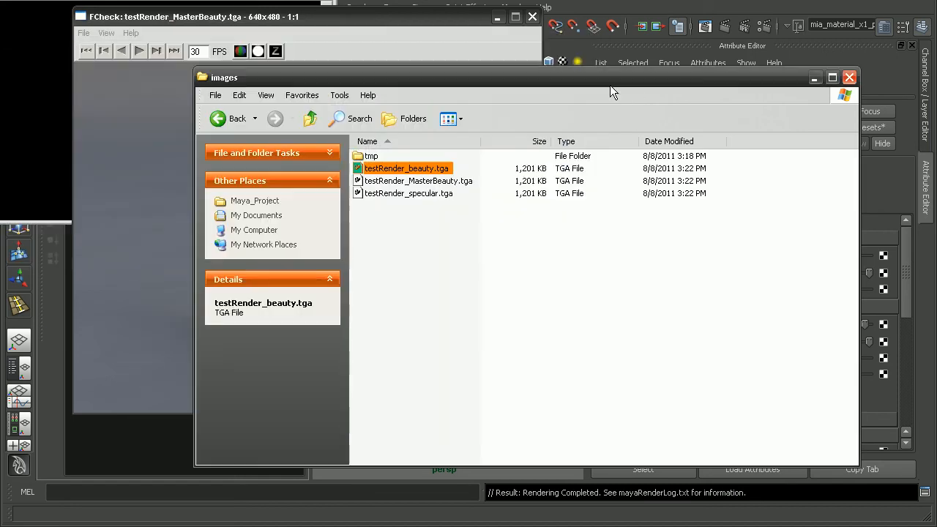
Step: Open testRender_specular.tga from the images folder for viewing
left_click(421, 194)
double_click(421, 192)
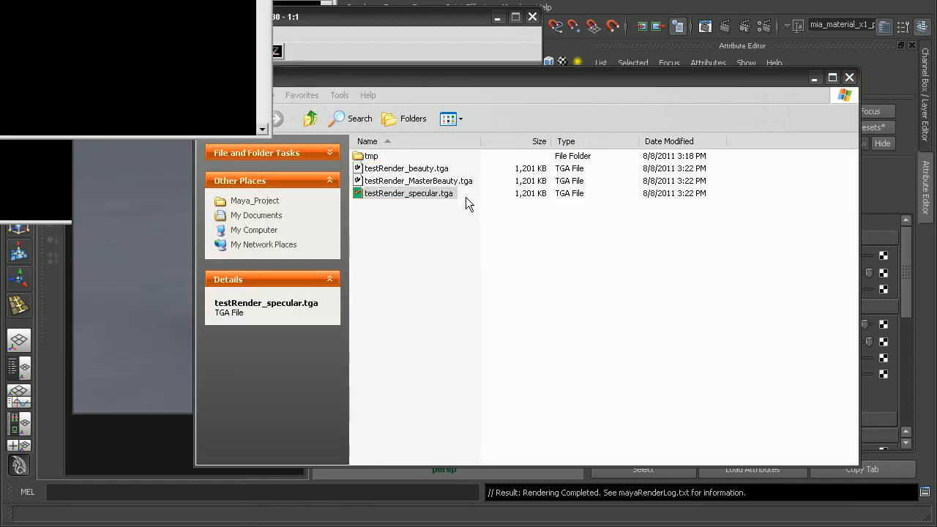